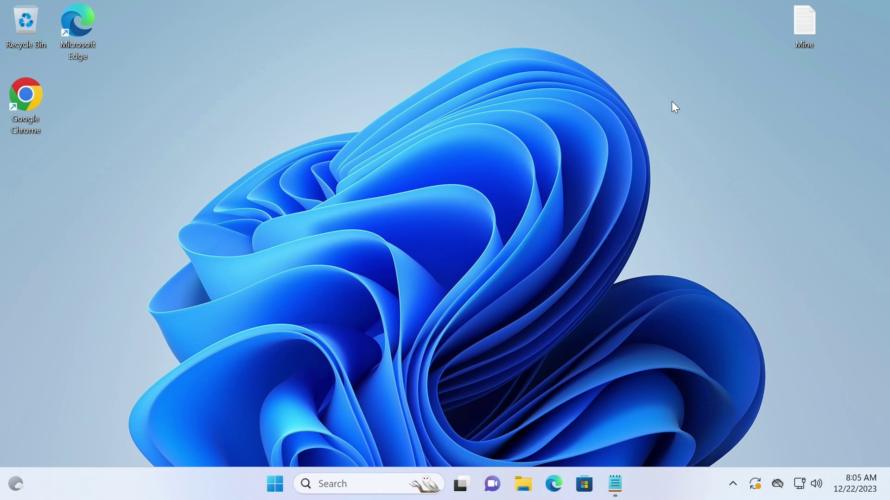
Open the New Volume (F:) drive and preview the 3 tips, Shorts and YouTube photos
key("super+e")
double_click(564, 229)
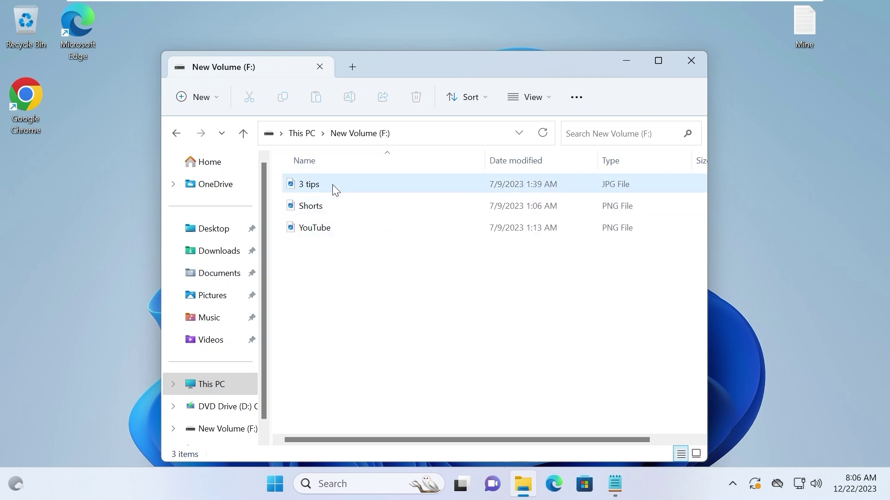
double_click(332, 184)
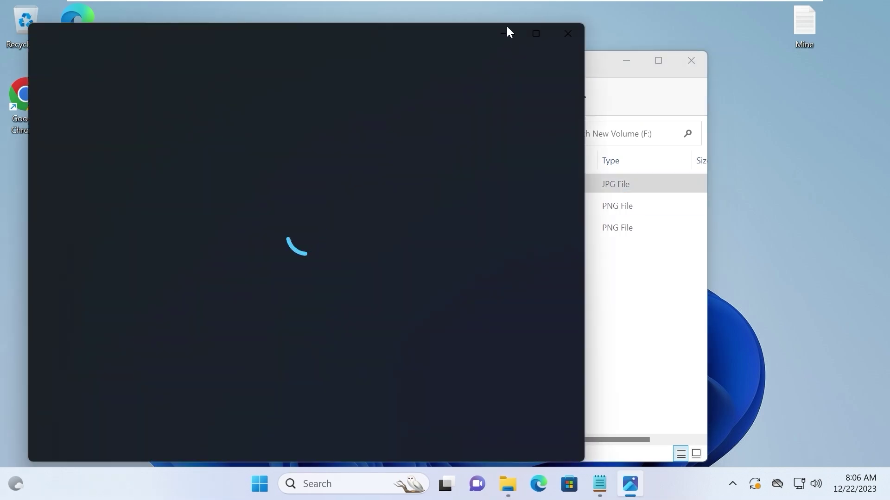
left_click(534, 33)
key("Right")
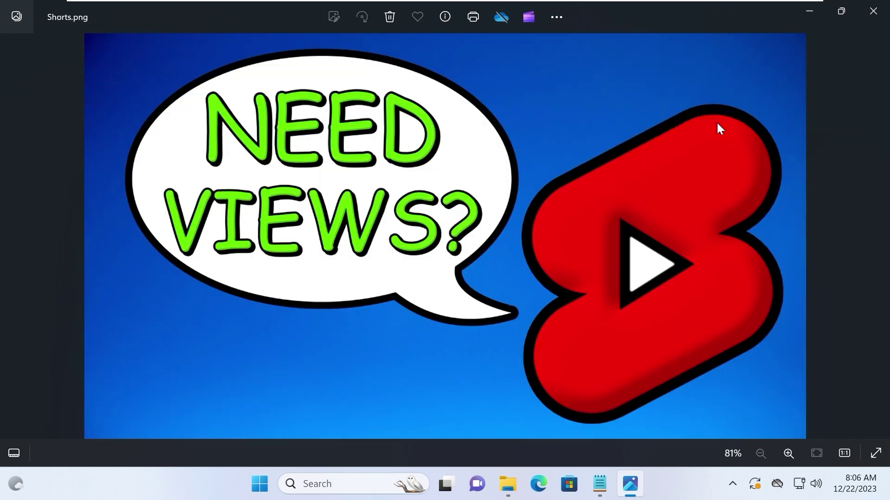
key("Right")
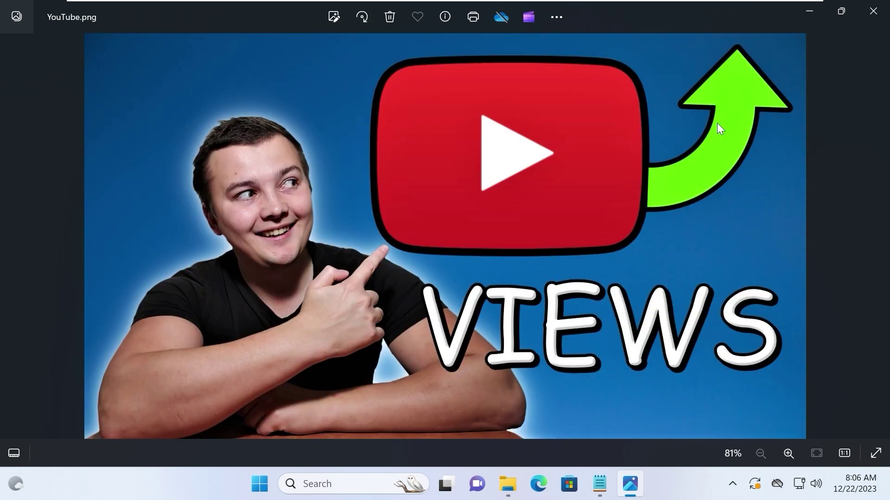
key("alt+F4")
Select all three photos on the drive and delete them, confirming the deletion
left_click_drag(383, 274, 296, 183)
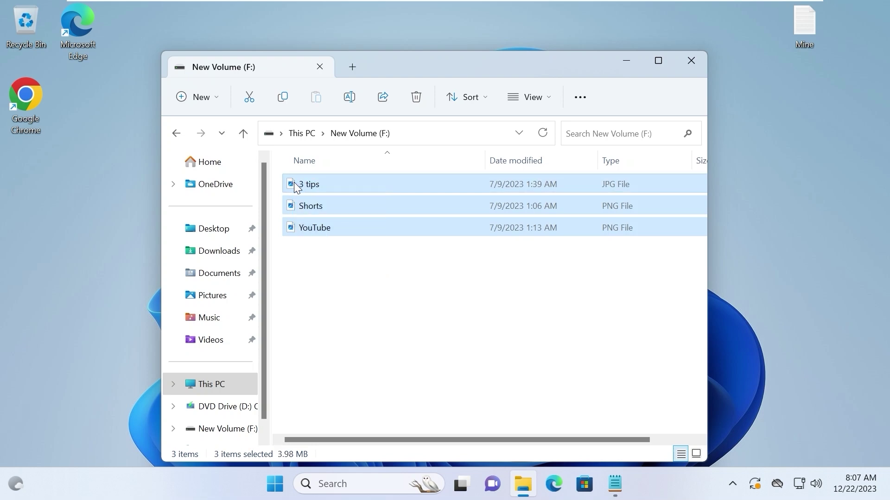
left_click(416, 97)
left_click(507, 254)
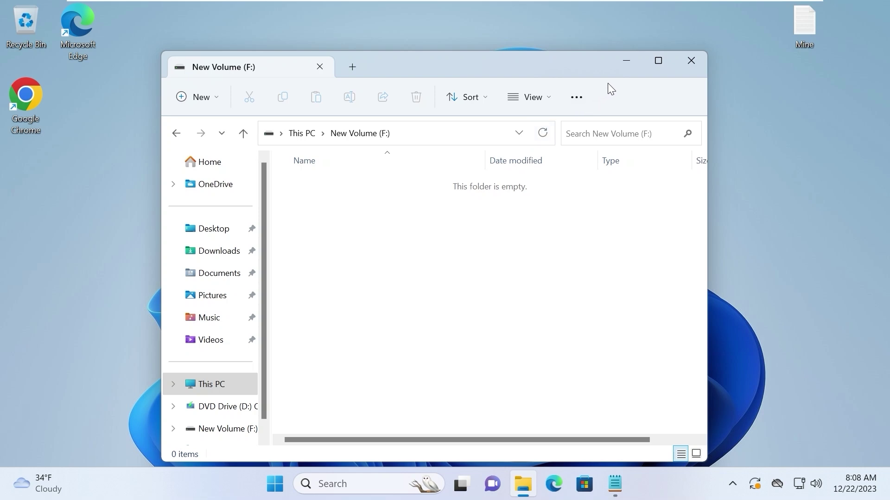
Close File Explorer, then search 'easeus data recovery free' in a maximized Chrome window
left_click(686, 63)
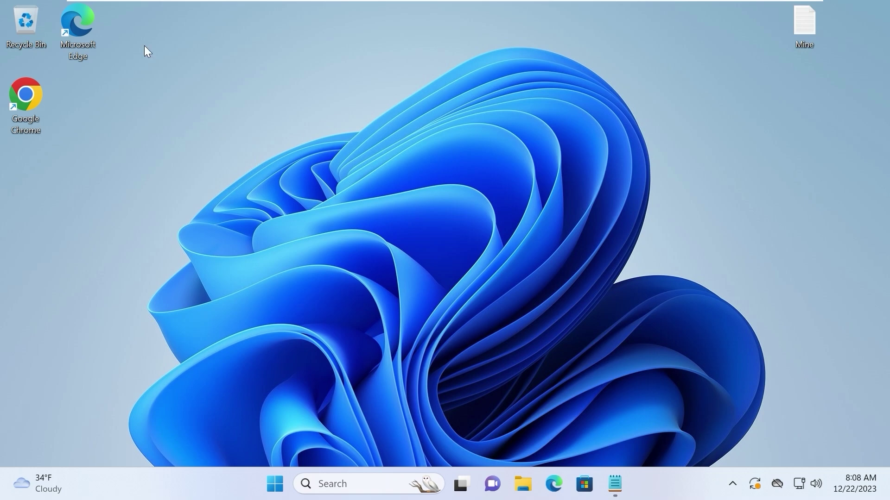
double_click(30, 97)
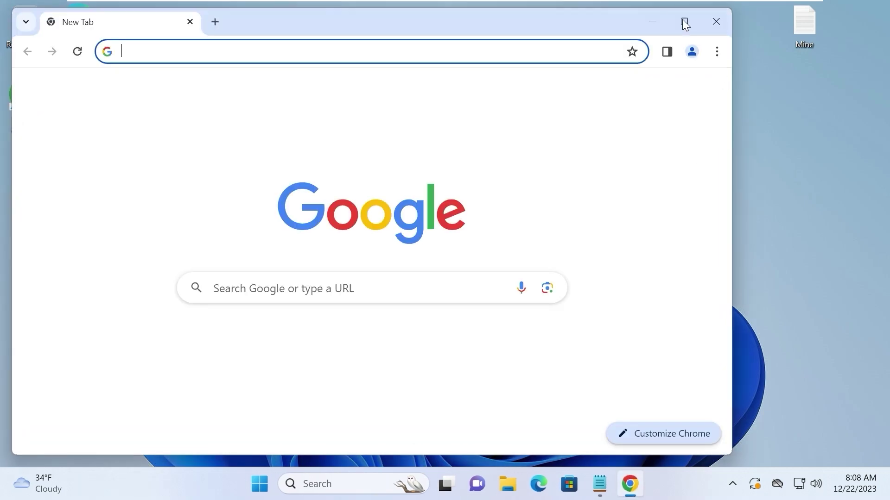
left_click(682, 20)
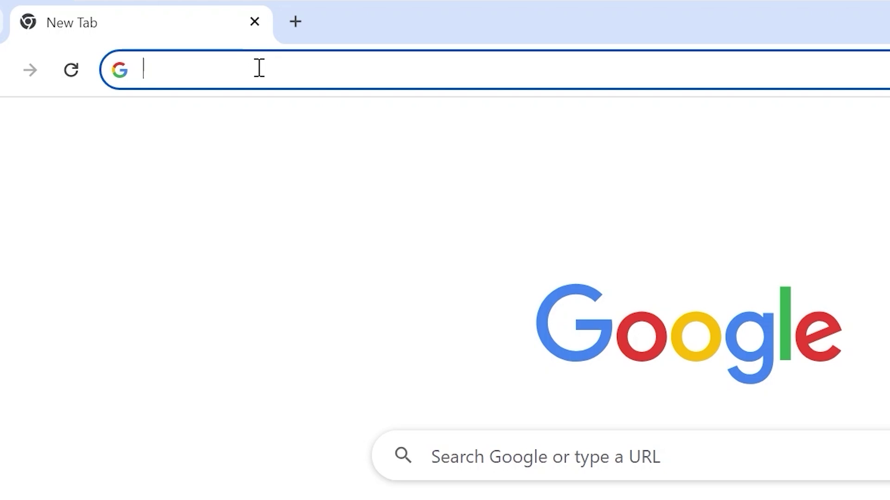
type("ease")
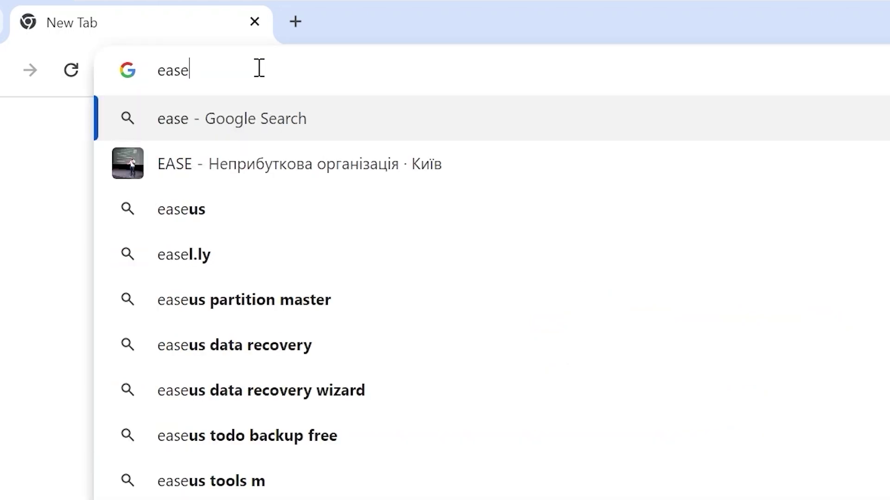
type("us data recov")
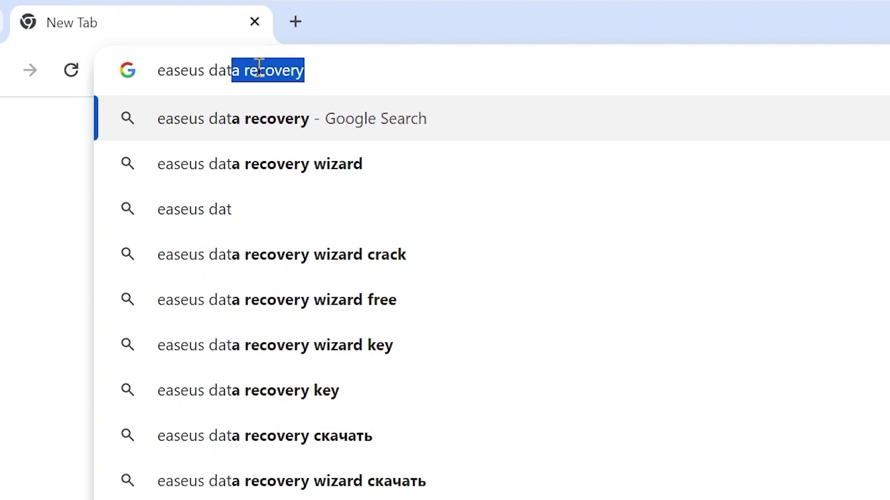
type("ery")
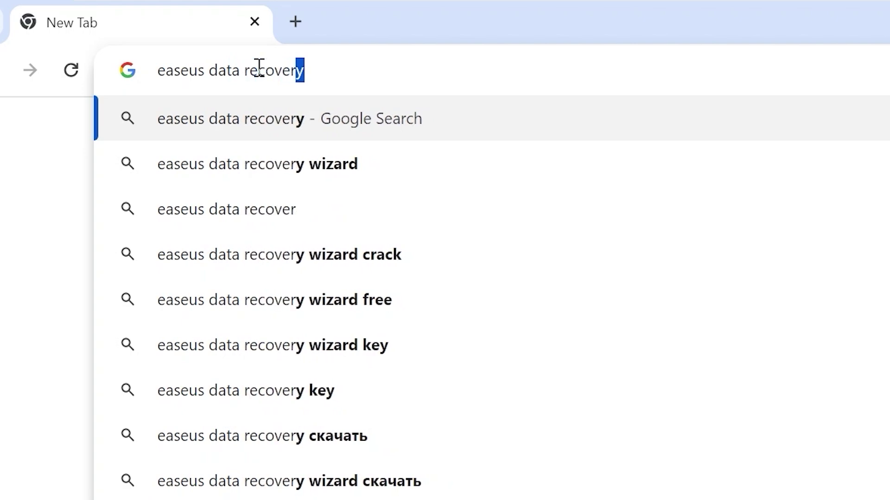
type(" free")
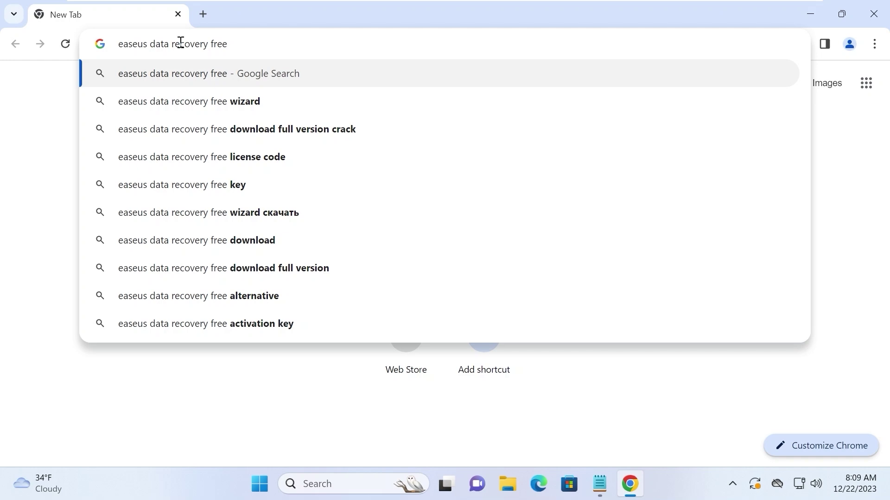
key("Return")
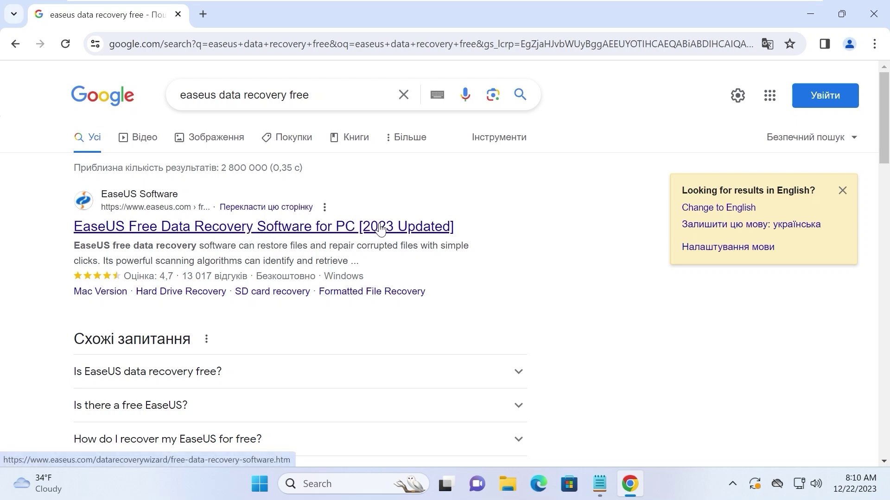
From the EaseUS free data recovery page, download drw_free_installer.exe and run it
left_click(246, 229)
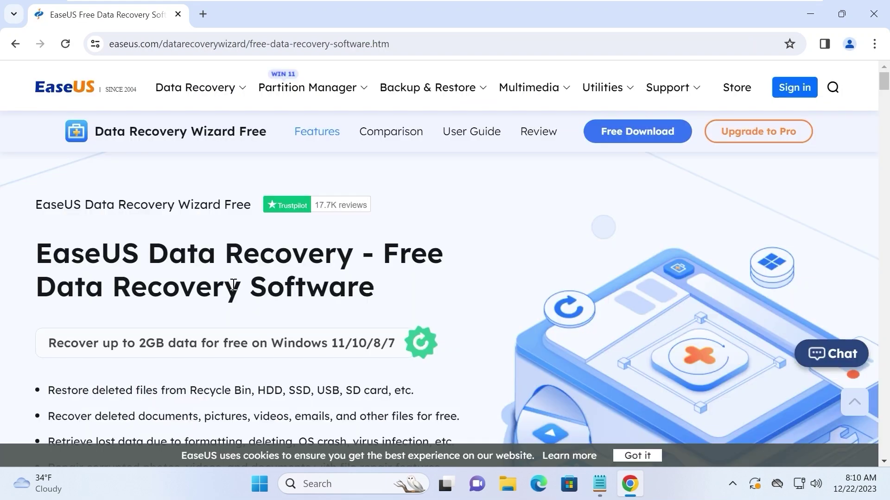
scroll(234, 284, "down", 2)
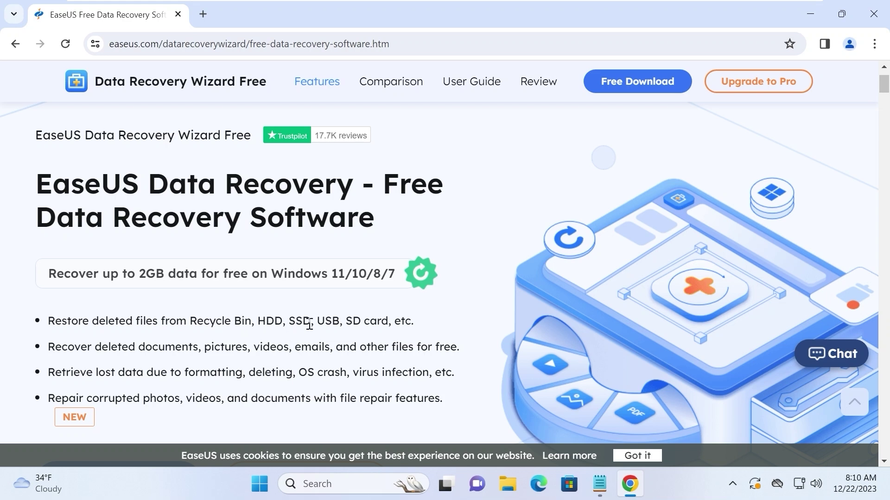
left_click_drag(317, 320, 393, 332)
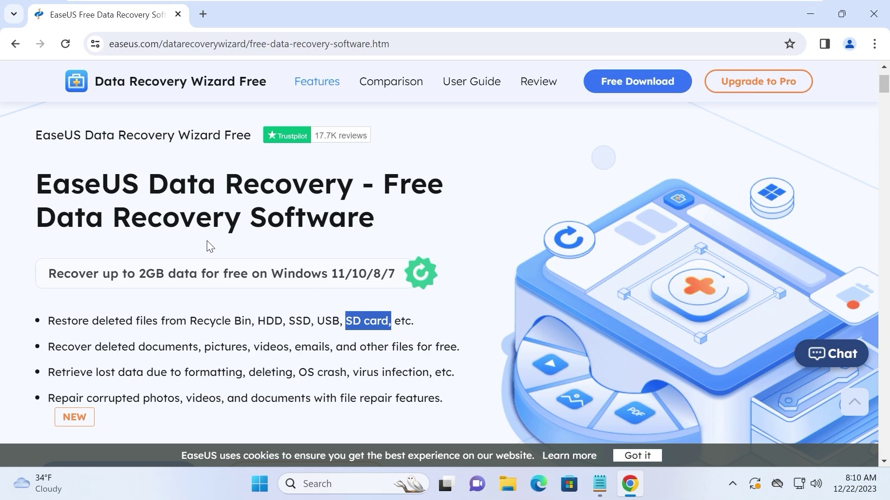
scroll(228, 246, "up", 2)
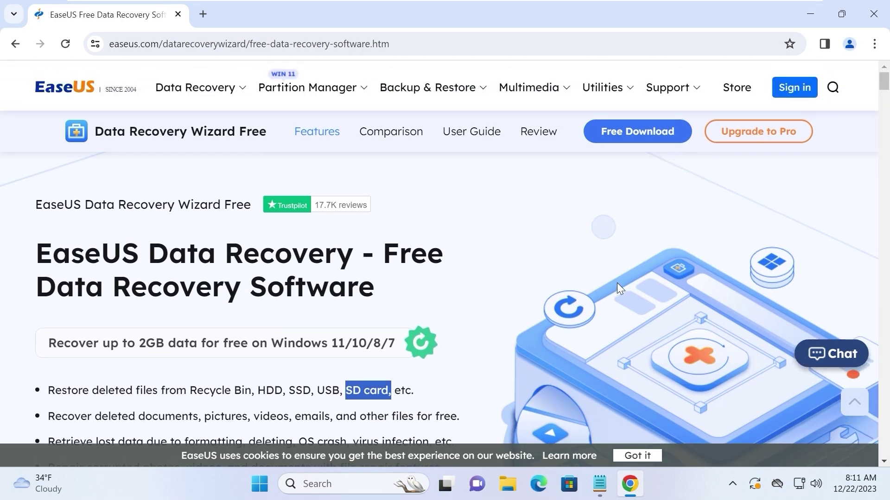
left_click(616, 136)
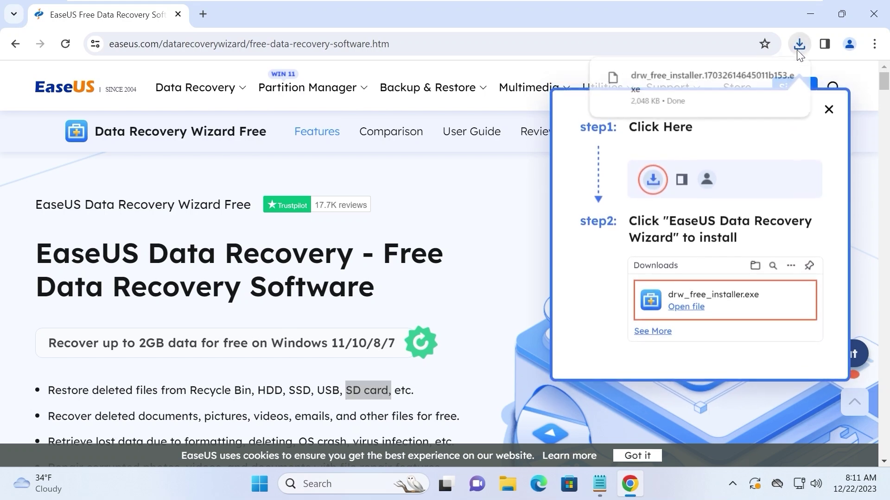
left_click(667, 79)
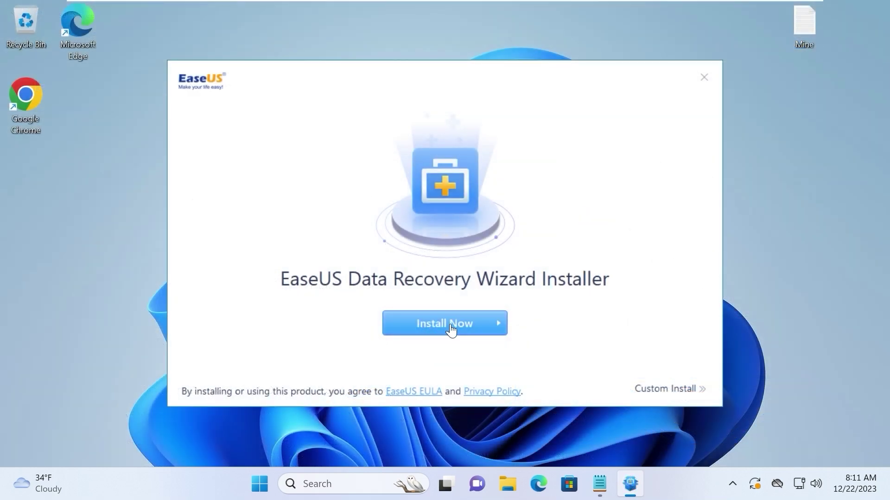
Install Data Recovery Wizard and upgrade it to Pro by pasting the licence code
left_click(451, 328)
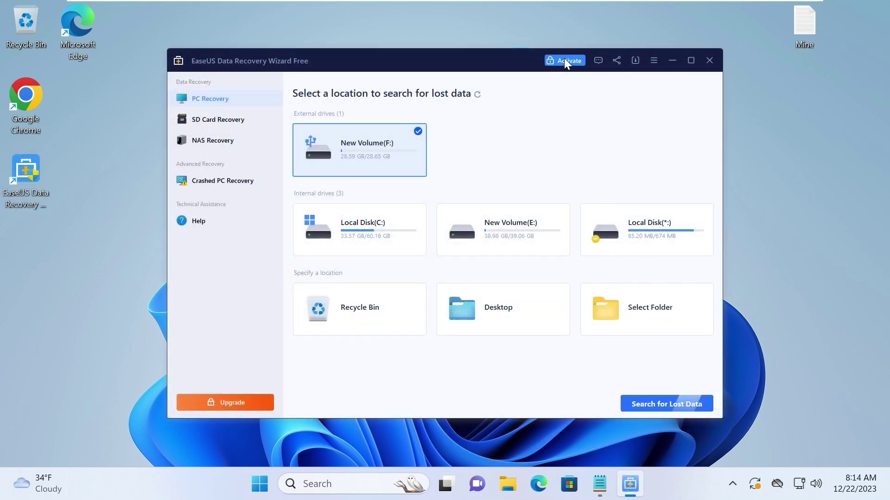
left_click(564, 59)
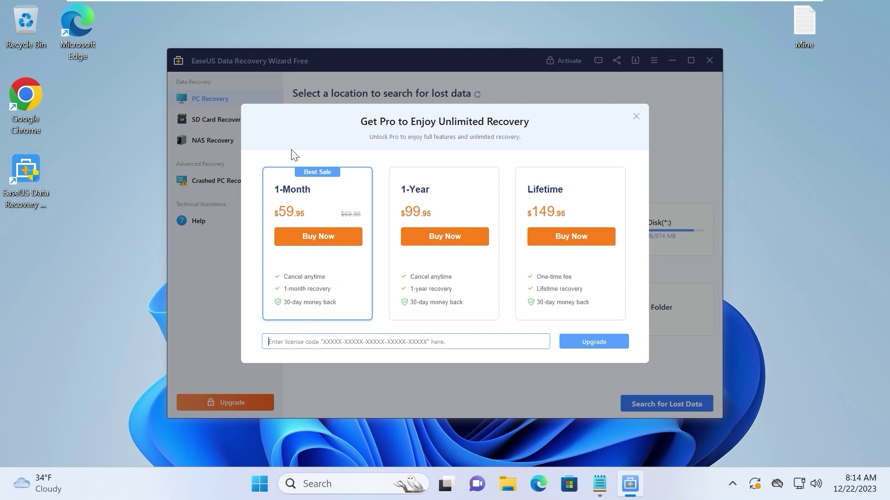
key("ctrl+v")
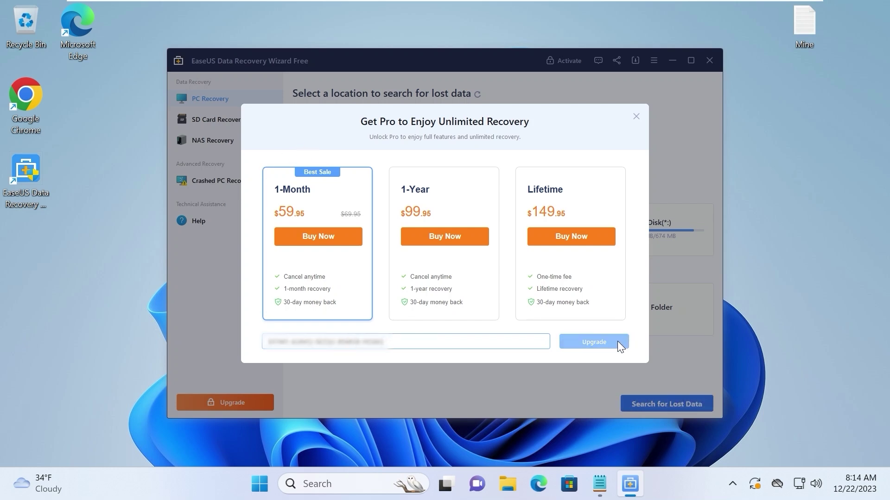
left_click(586, 341)
left_click(586, 340)
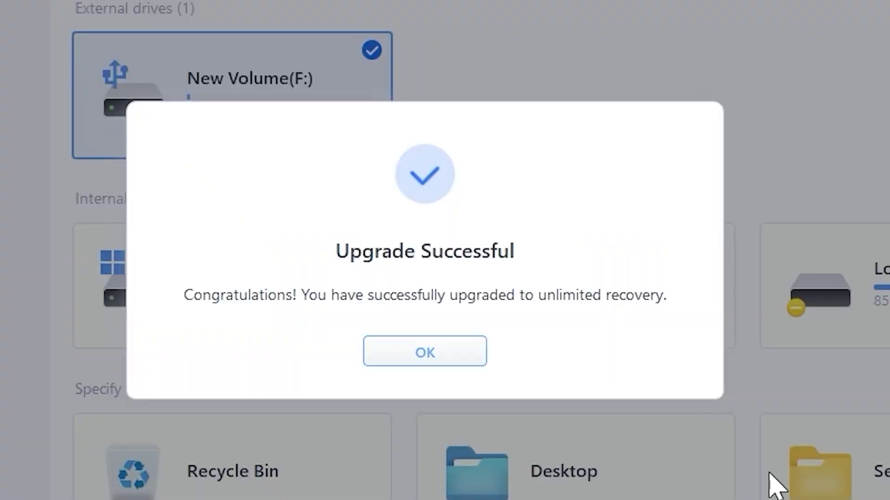
Dismiss the upgrade message, scan New Volume (F:), and select 3 tips.jpg among the deleted files
left_click(432, 354)
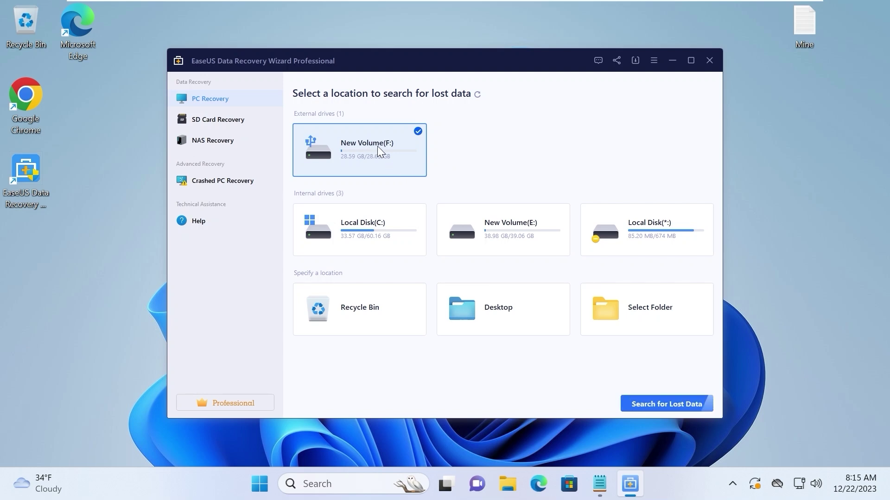
left_click(677, 402)
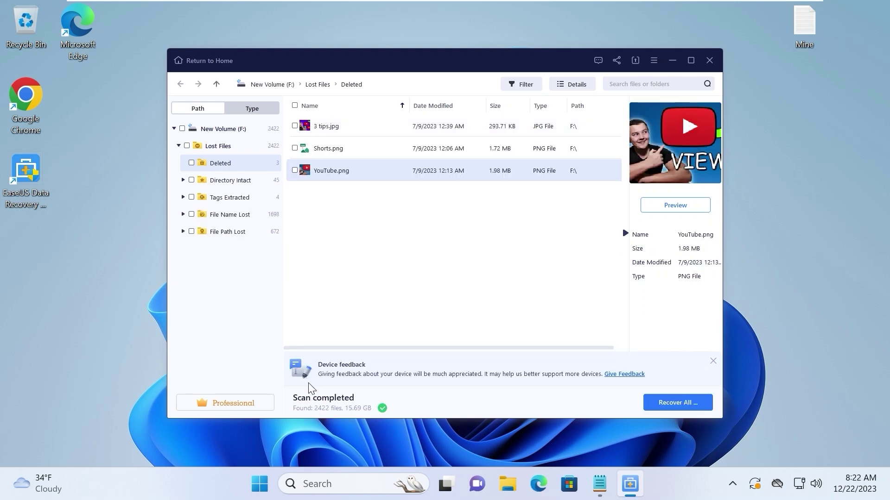
key("Up")
key("Up")
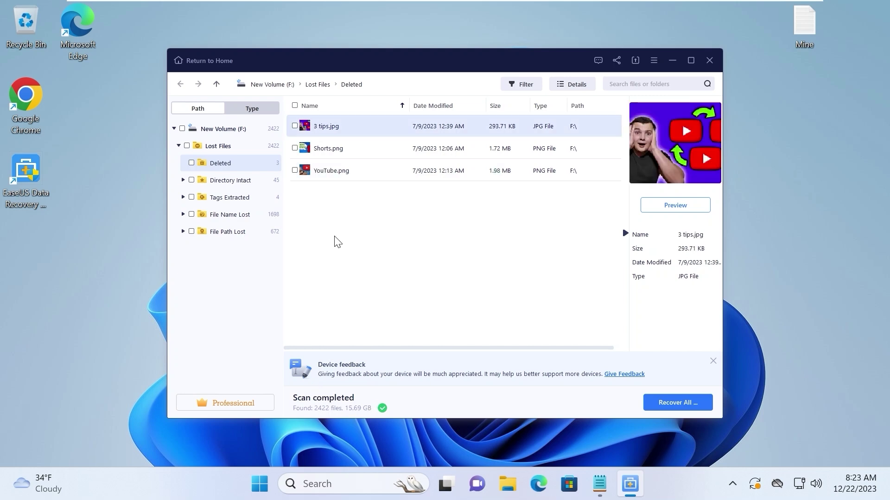
Preview the deleted 3 tips.jpg, Shorts.png and YouTube.png images
double_click(333, 130)
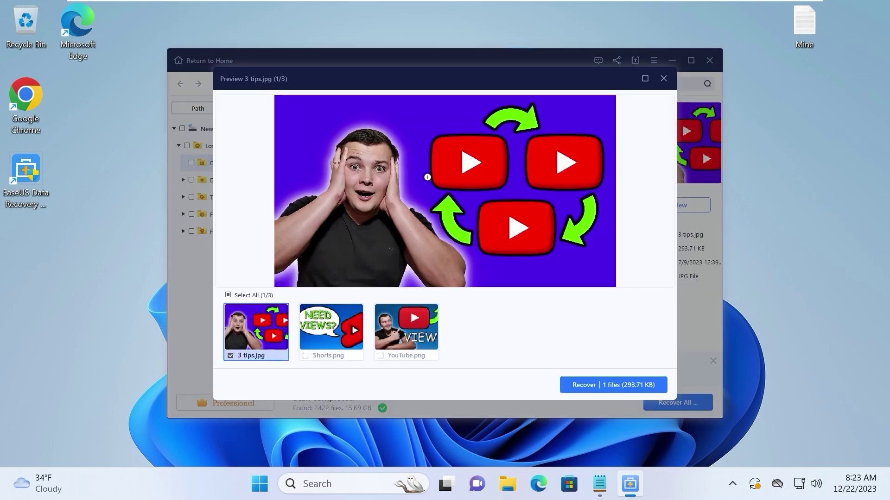
left_click(333, 325)
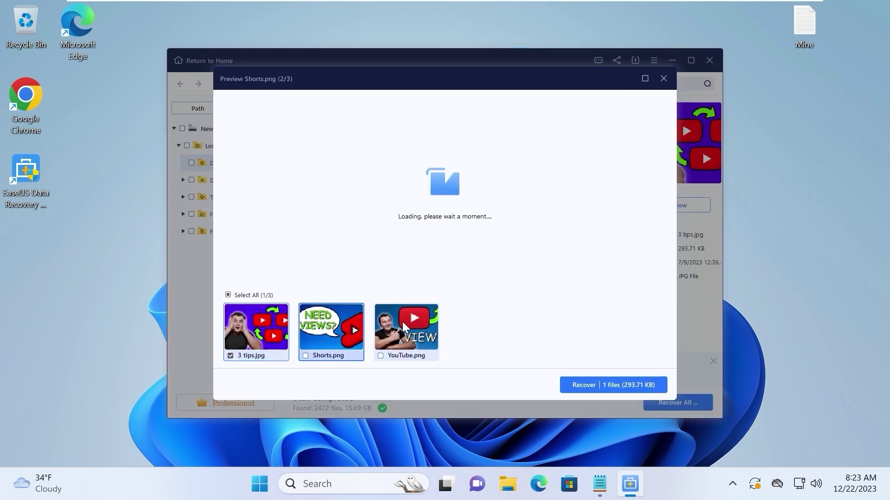
left_click(402, 321)
left_click(663, 78)
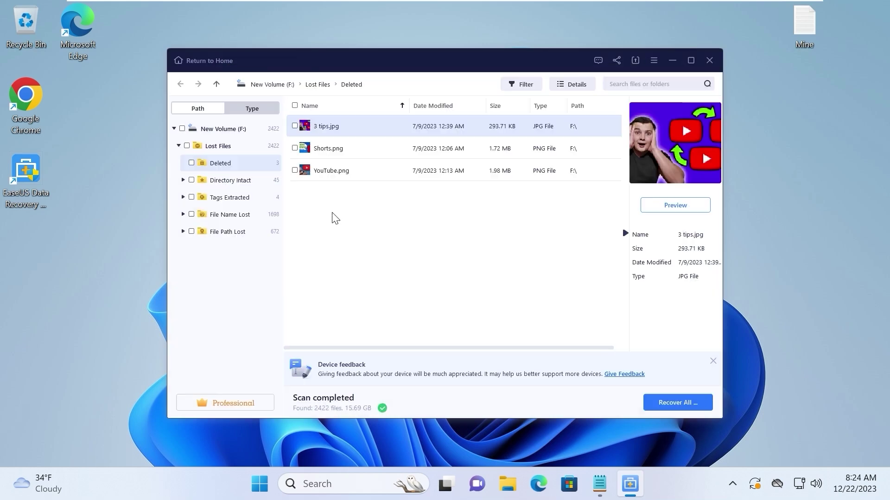
Check all three photos and recover them to the Desktop
left_click(295, 148)
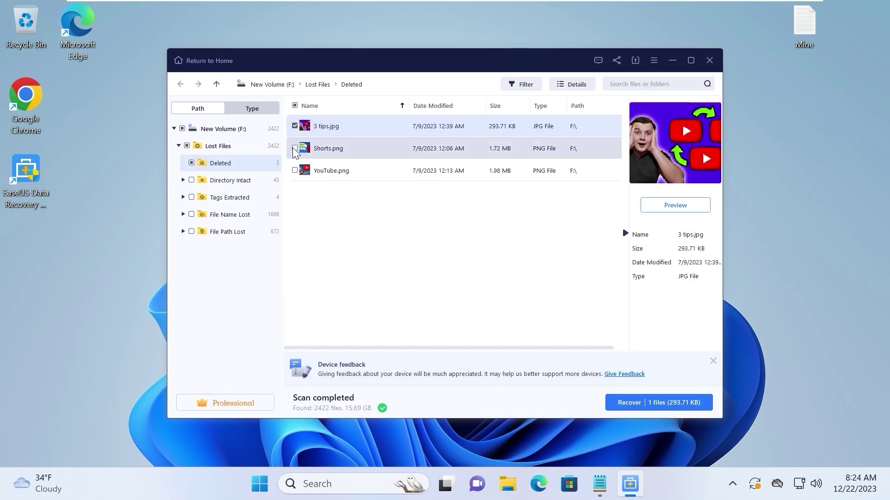
left_click(294, 106)
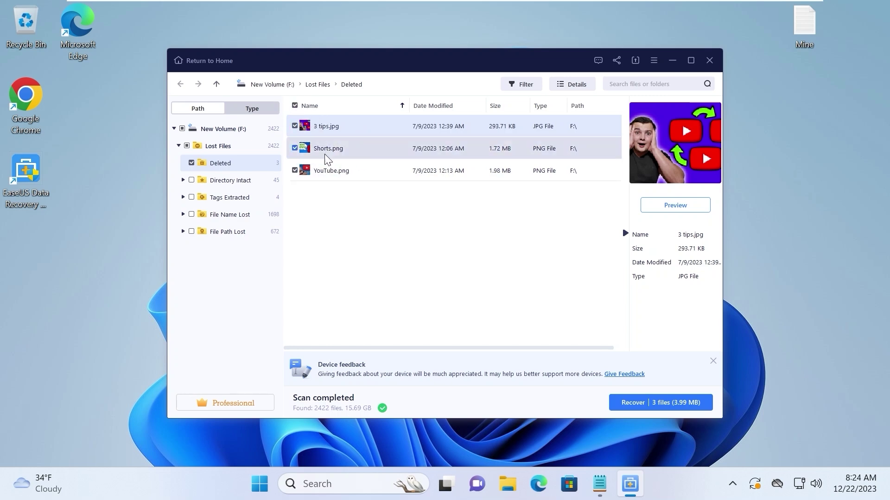
left_click(671, 403)
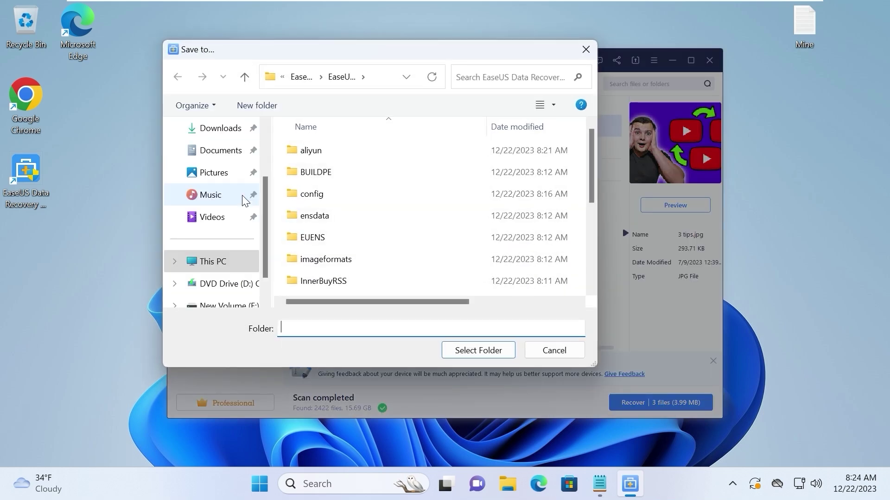
scroll(244, 201, "up", 2)
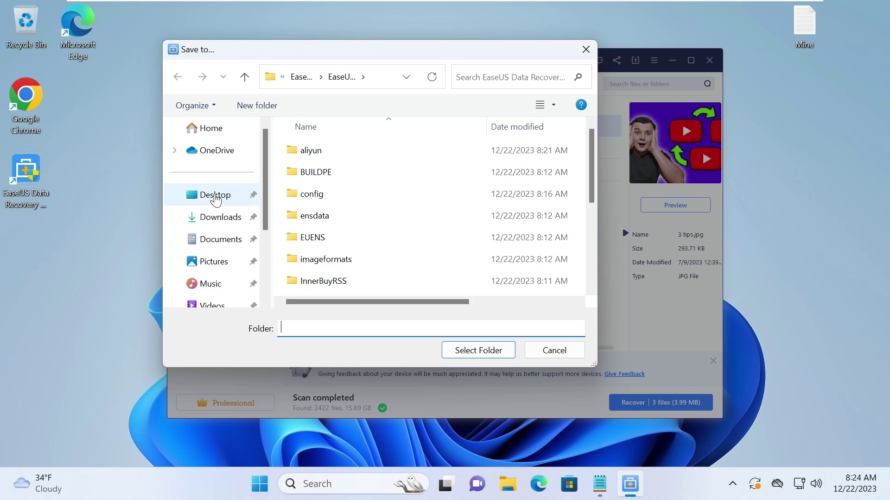
left_click(216, 196)
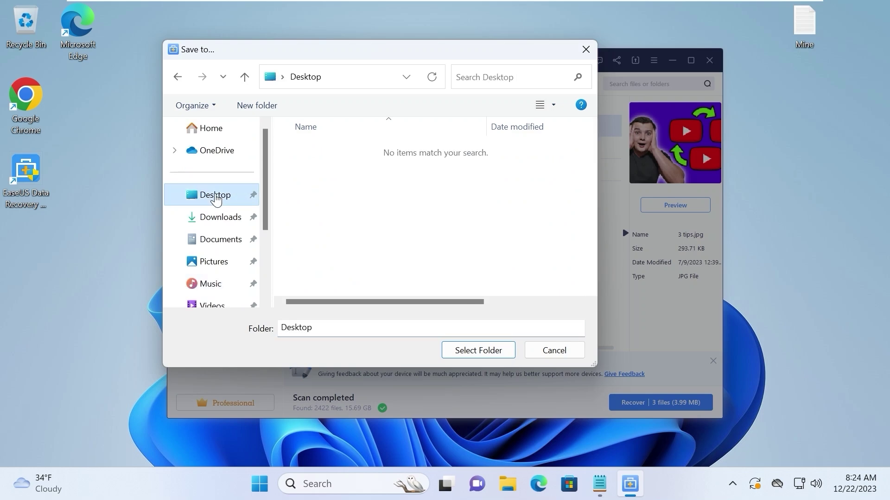
left_click(479, 351)
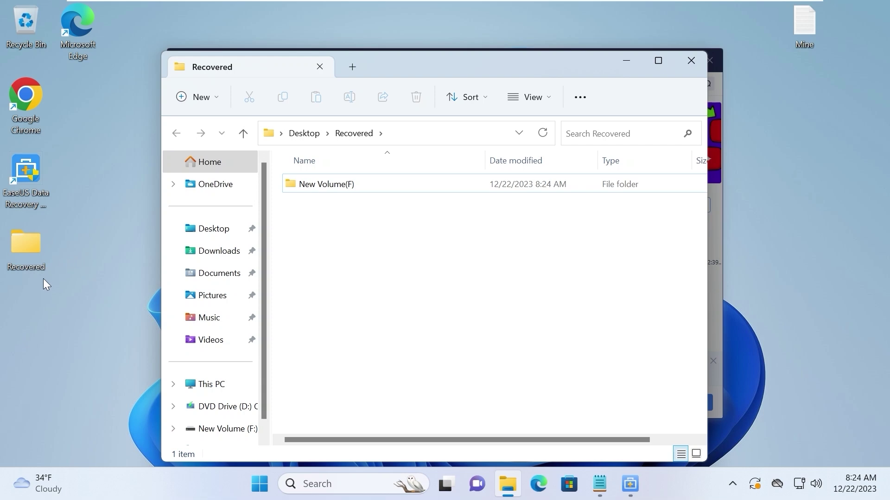
Browse Recovered > New Volume(F) > Lost Files > Deleted and view 3 tips.jpg, then Shorts.png
double_click(27, 240)
double_click(338, 188)
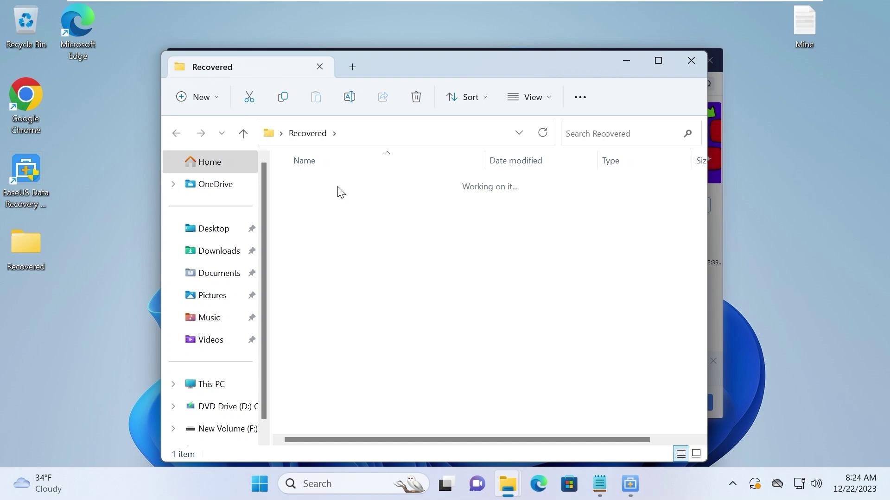
double_click(338, 189)
double_click(337, 190)
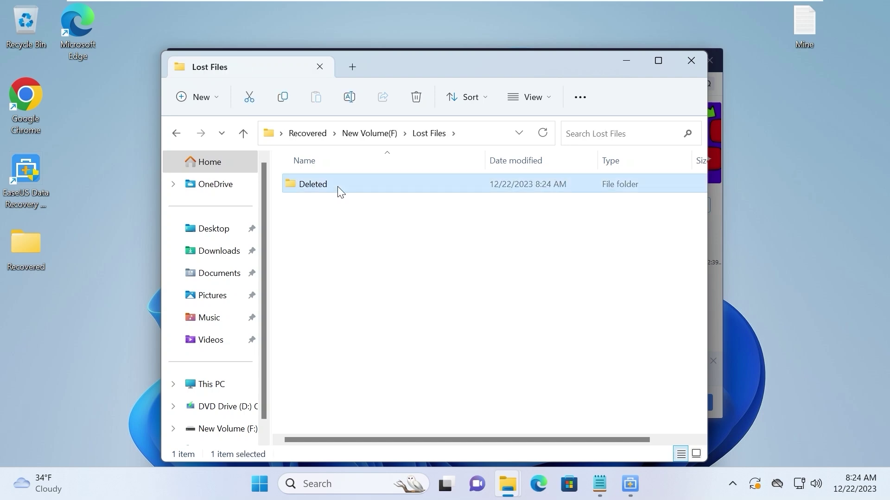
double_click(324, 194)
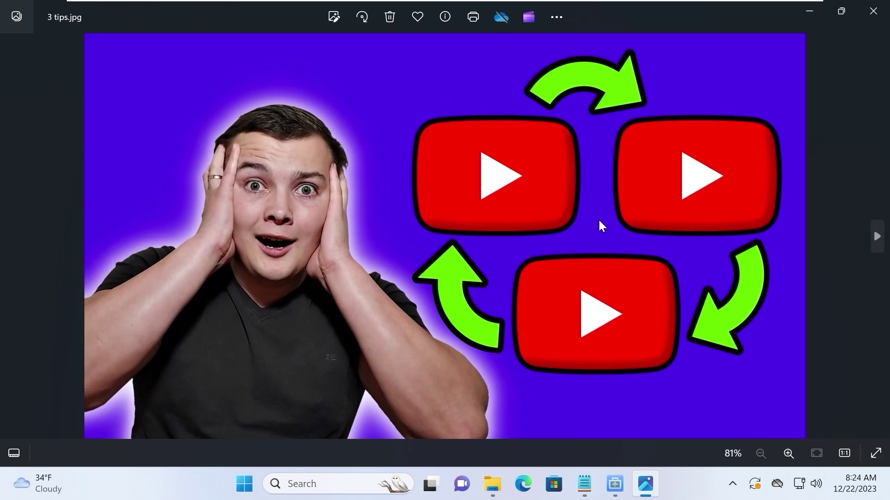
key("Right")
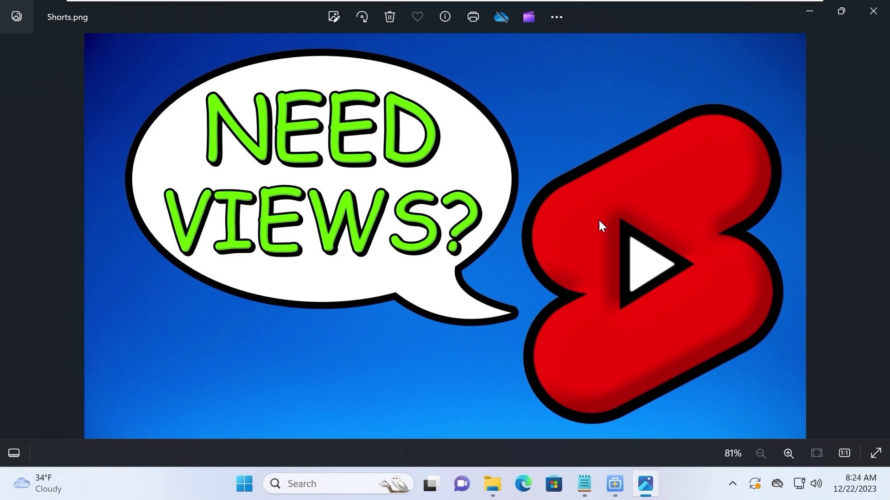